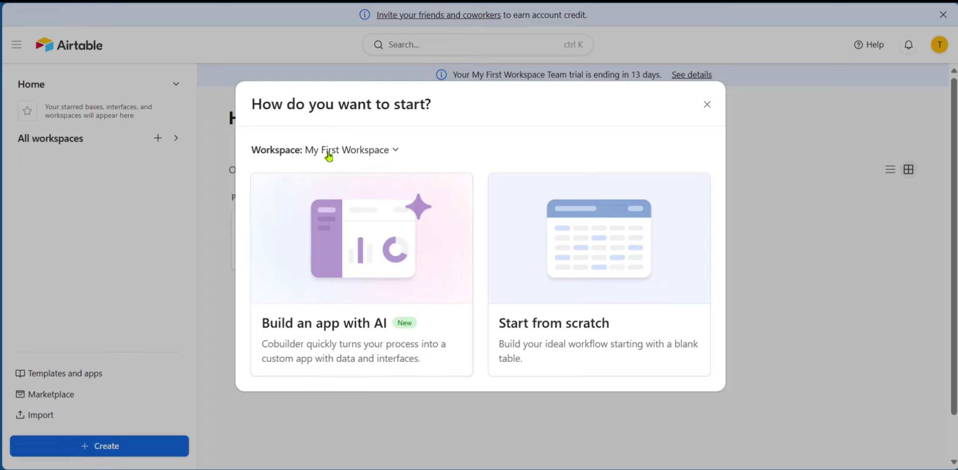
Create a new base from scratch in My First Workspace
{"action": "left_click", "coordinate": [392, 151]}
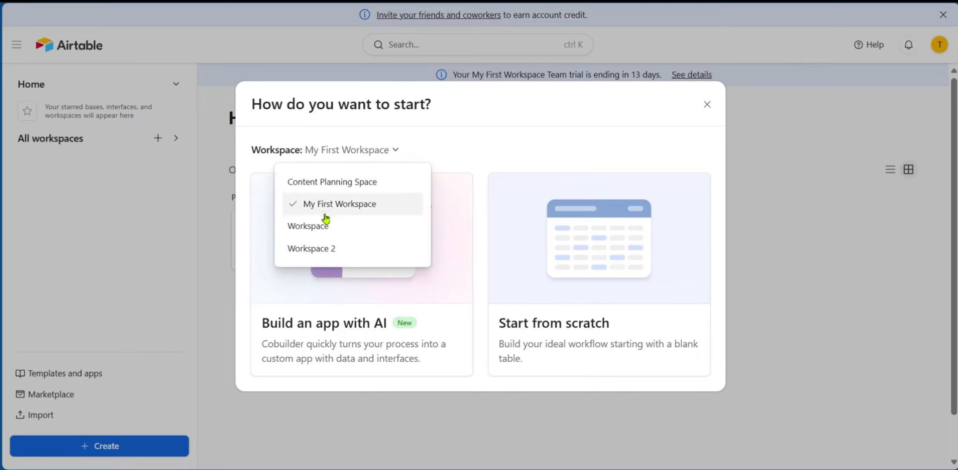
{"action": "left_click", "coordinate": [343, 151]}
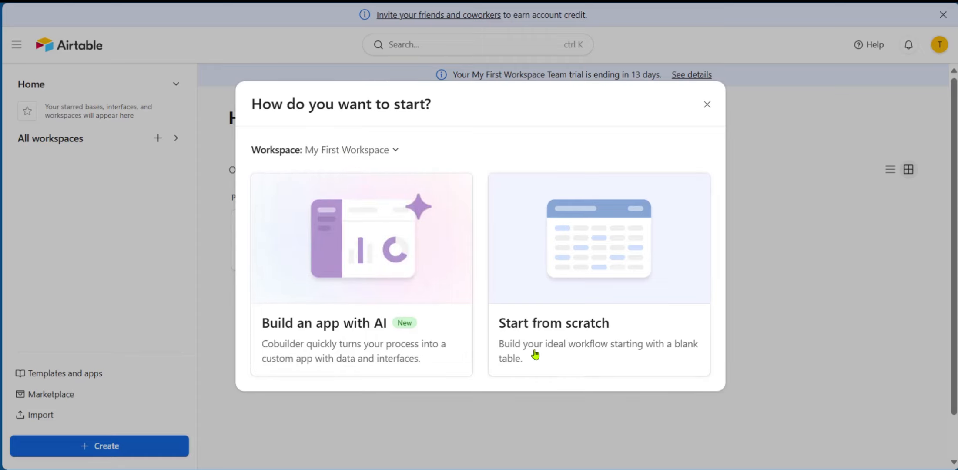
{"action": "left_click", "coordinate": [574, 324]}
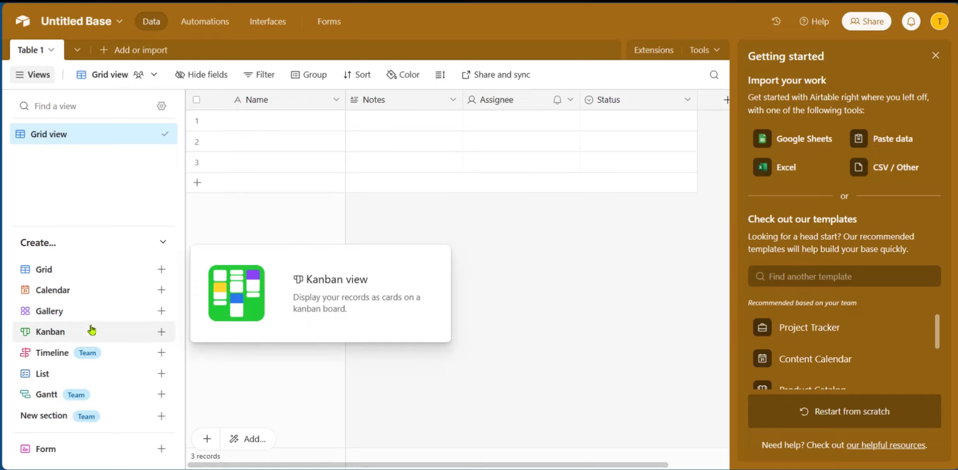
Create a collaborative Kanban view named "Trends Team" with its records stacked by the Status field
{"action": "mouse_move", "coordinate": [50, 385]}
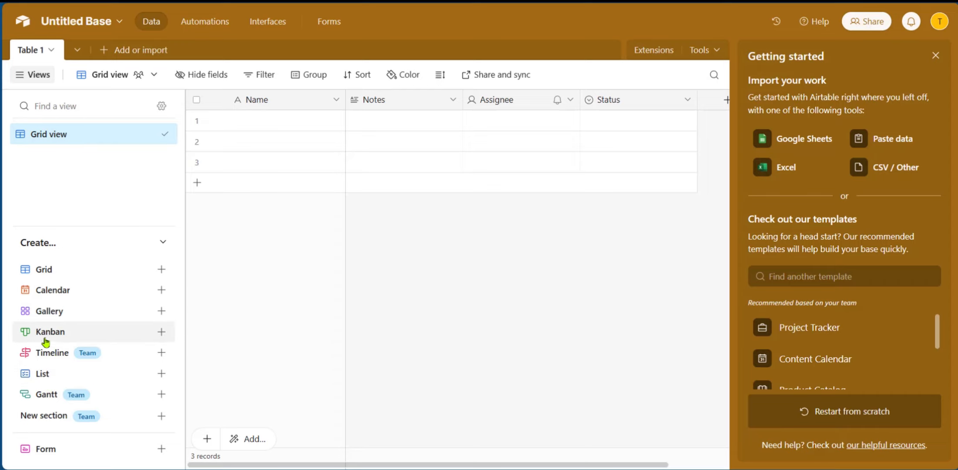
{"action": "mouse_move", "coordinate": [46, 338]}
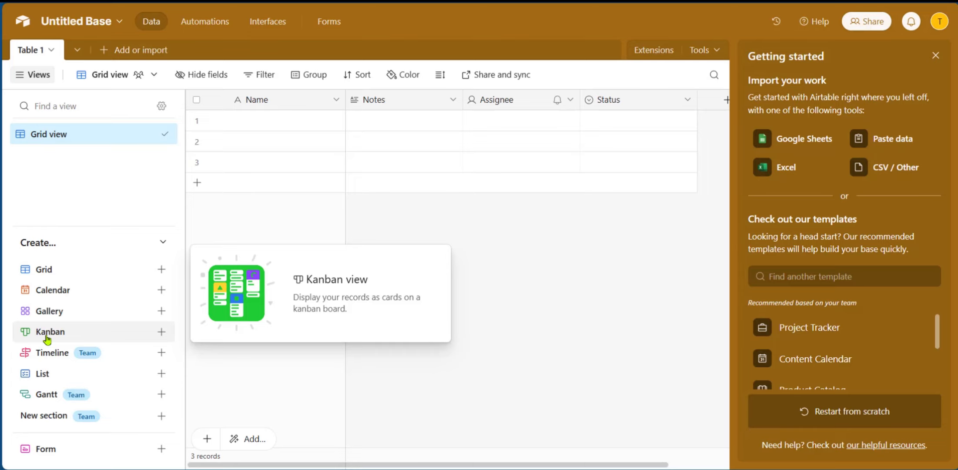
{"action": "left_click", "coordinate": [47, 339]}
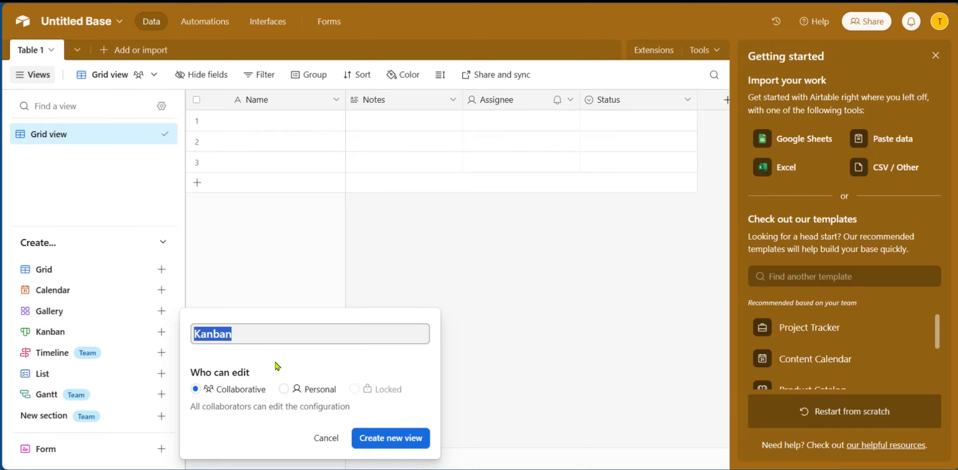
{"action": "type", "text": "Trends Team"}
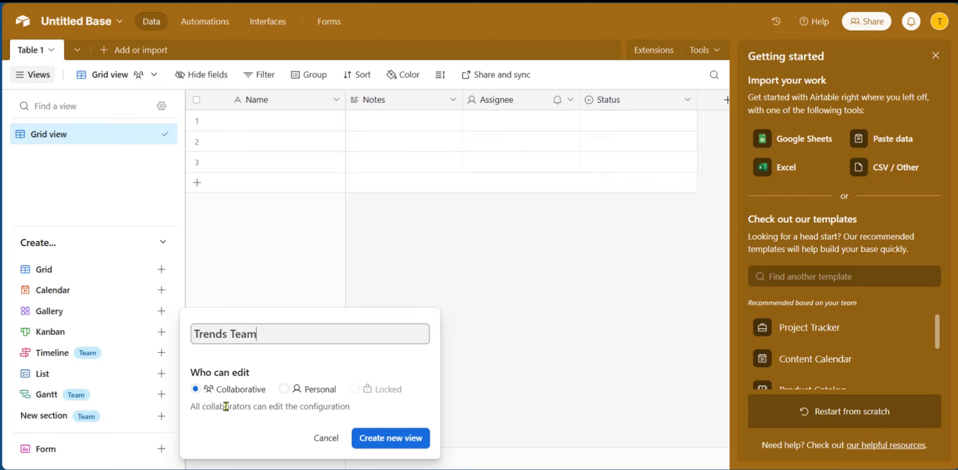
{"action": "left_click", "coordinate": [284, 391]}
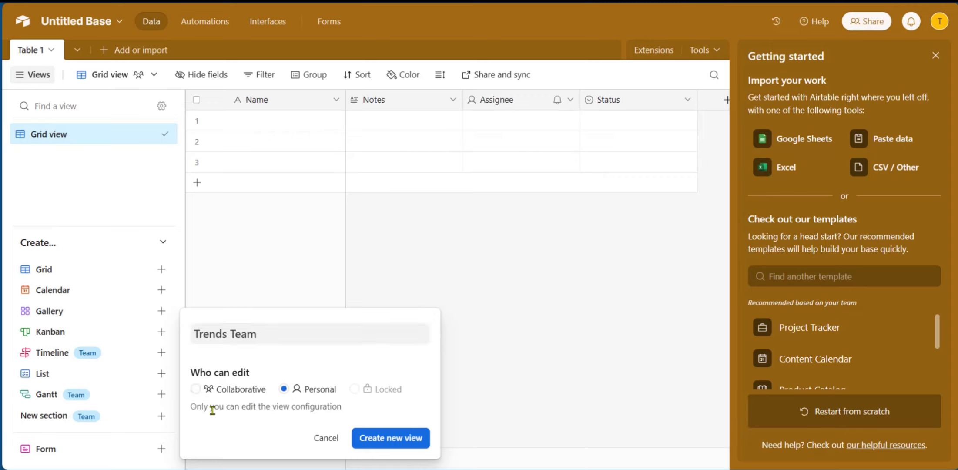
{"action": "left_click", "coordinate": [196, 390]}
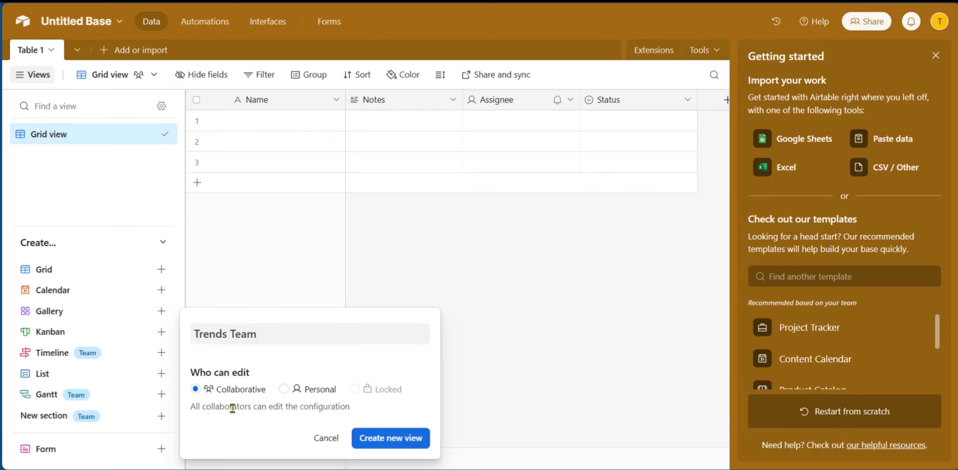
{"action": "left_click", "coordinate": [377, 441]}
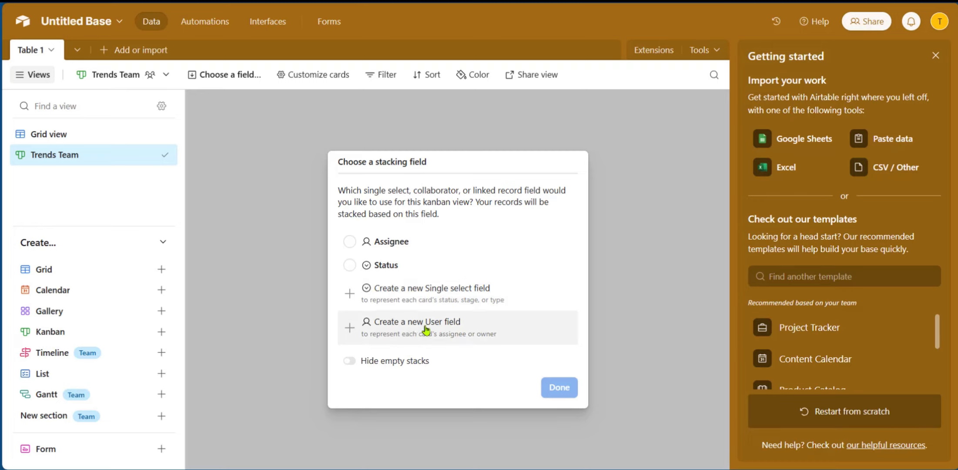
{"action": "left_click", "coordinate": [350, 265]}
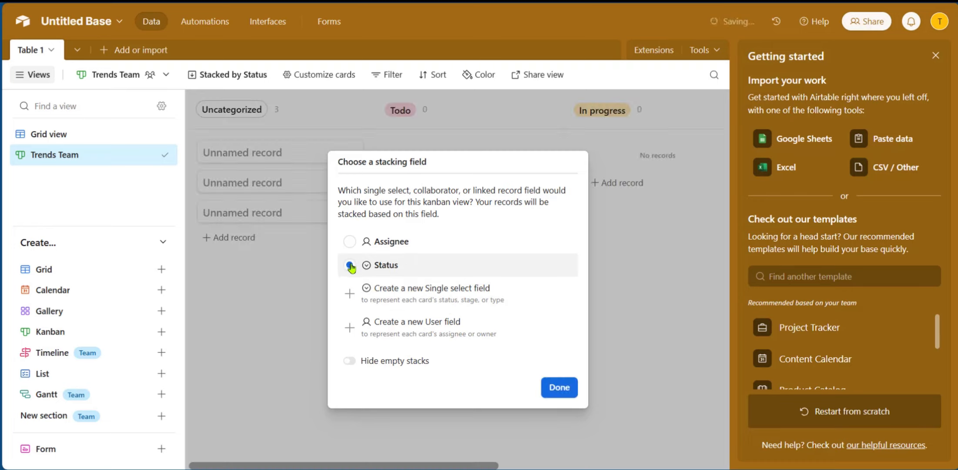
{"action": "left_click", "coordinate": [561, 388]}
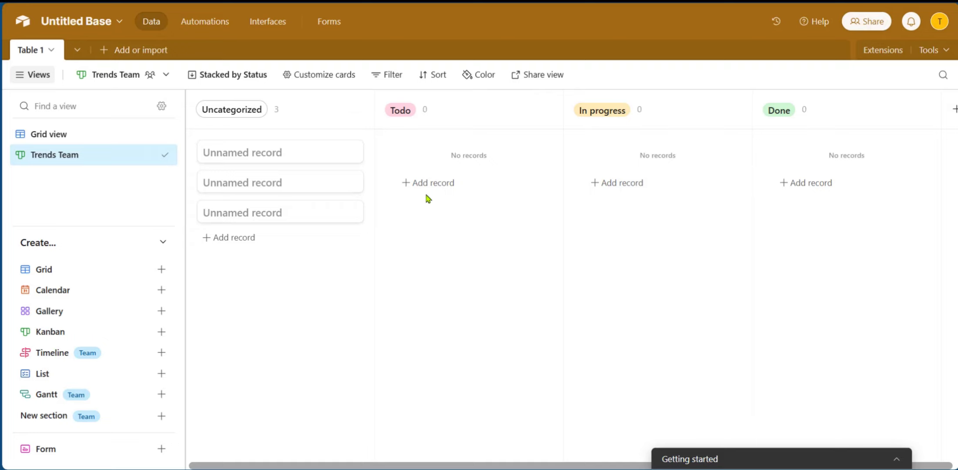
Rename the Todo stack as "Top Trends"
{"action": "left_click", "coordinate": [405, 110]}
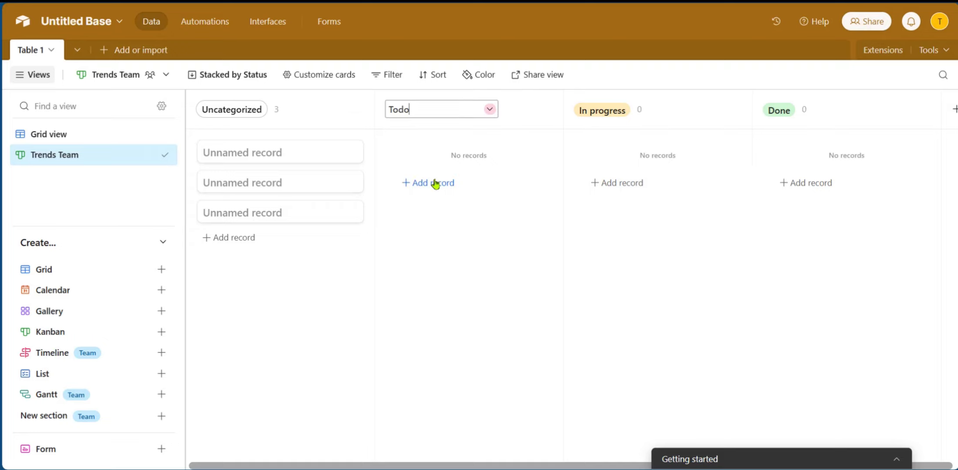
{"action": "key", "text": "BackSpace"}
{"action": "key", "text": "BackSpace"}
{"action": "type", "text": "p Trends"}
{"action": "left_click", "coordinate": [498, 222]}
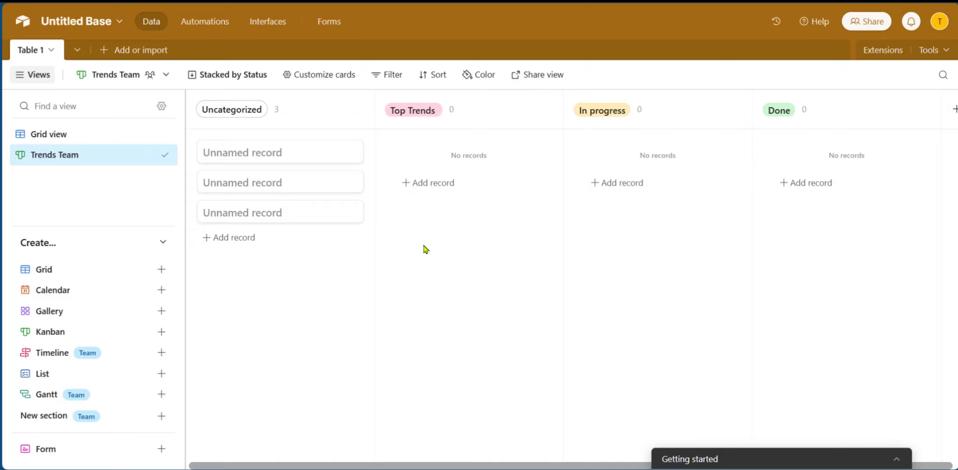
Rename the In progress stack as "Review" and the Done stack as "Approved"
{"action": "left_click", "coordinate": [592, 112]}
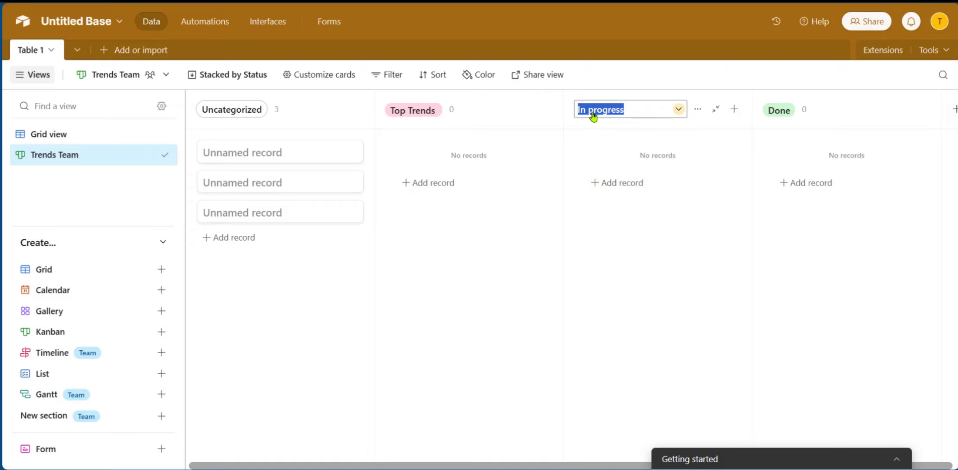
{"action": "type", "text": "Review"}
{"action": "key", "text": "Return"}
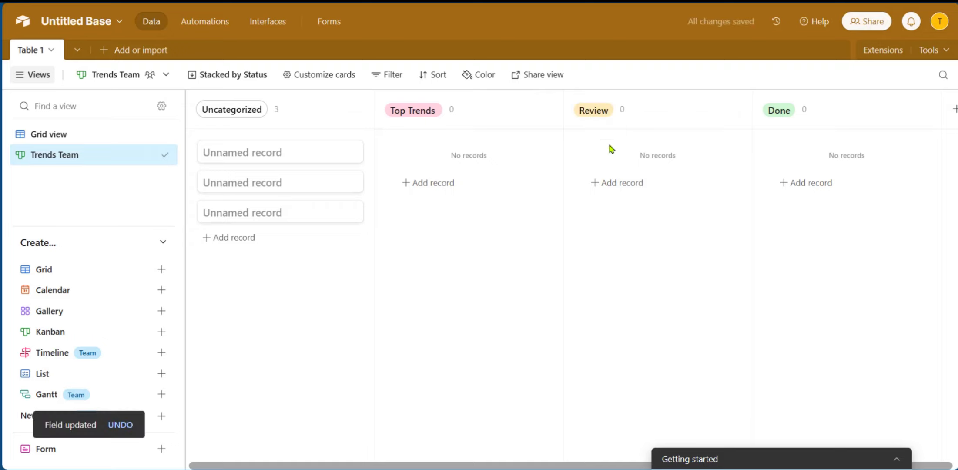
{"action": "left_click", "coordinate": [771, 112]}
{"action": "type", "text": "A"}
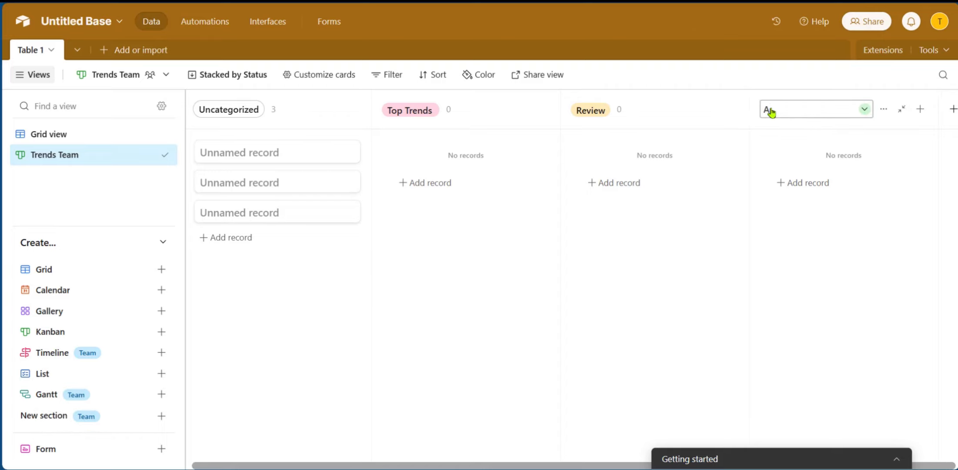
{"action": "type", "text": "pproved"}
{"action": "key", "text": "Return"}
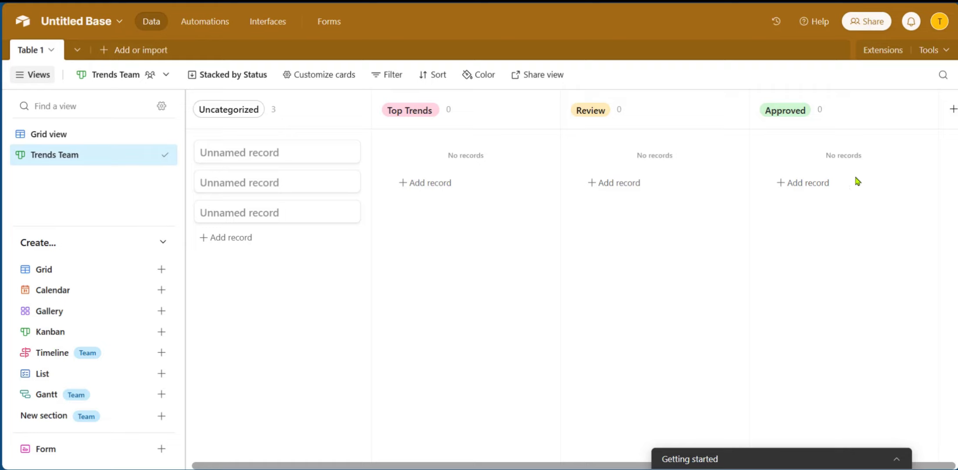
Add a new stack named "Production" after Approved and give its label a bright blue colour
{"action": "left_click", "coordinate": [953, 113]}
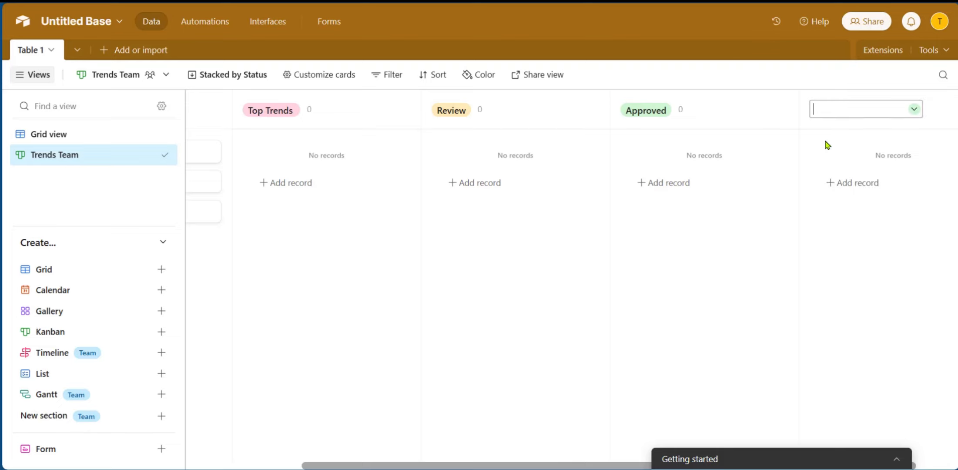
{"action": "type", "text": "Production"}
{"action": "key", "text": "Return"}
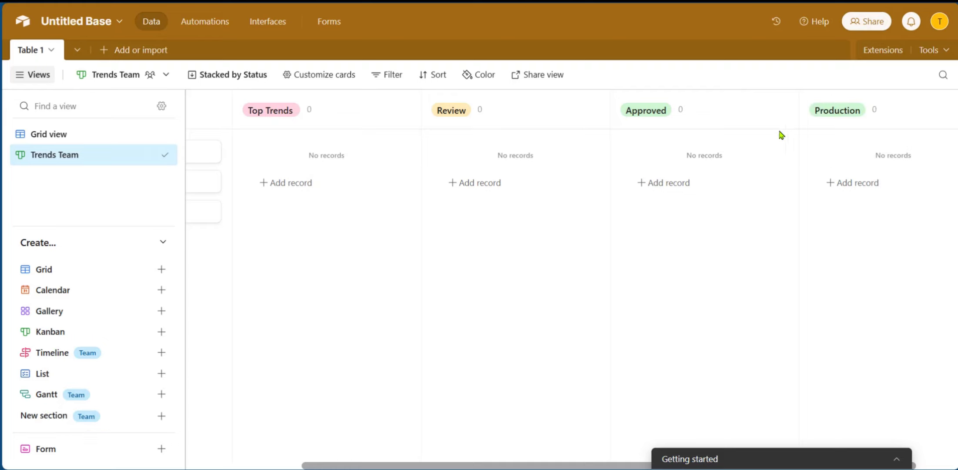
{"action": "mouse_move", "coordinate": [783, 120]}
{"action": "left_click", "coordinate": [838, 114]}
{"action": "left_click", "coordinate": [914, 112]}
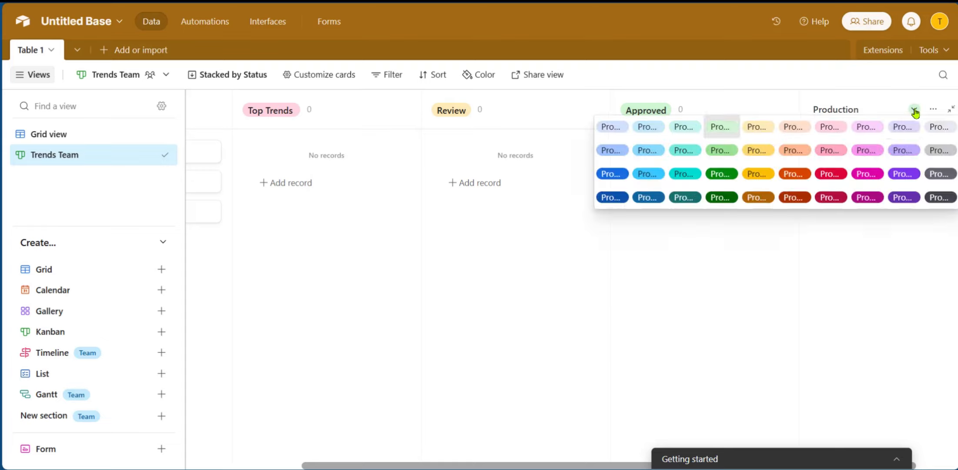
{"action": "left_click", "coordinate": [617, 178]}
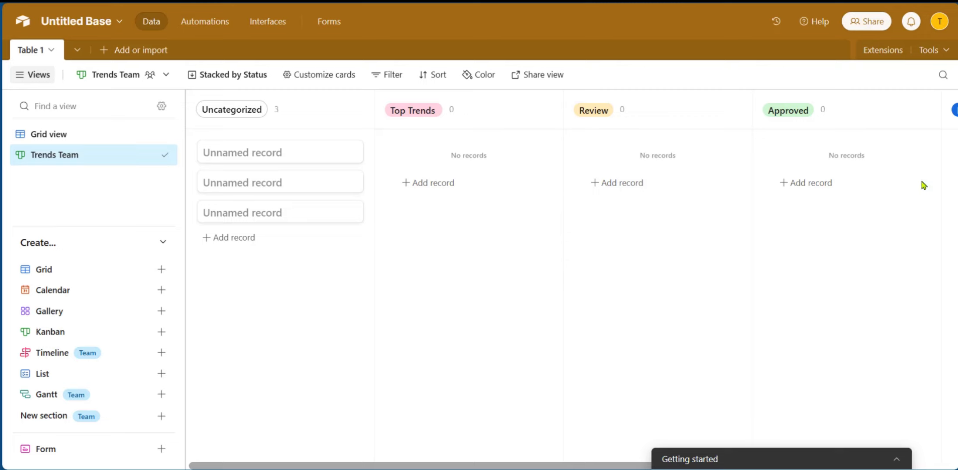
Add a record to the Top Trends stack and create an Attachment-type field named "Attachment" in it
{"action": "left_click", "coordinate": [408, 186]}
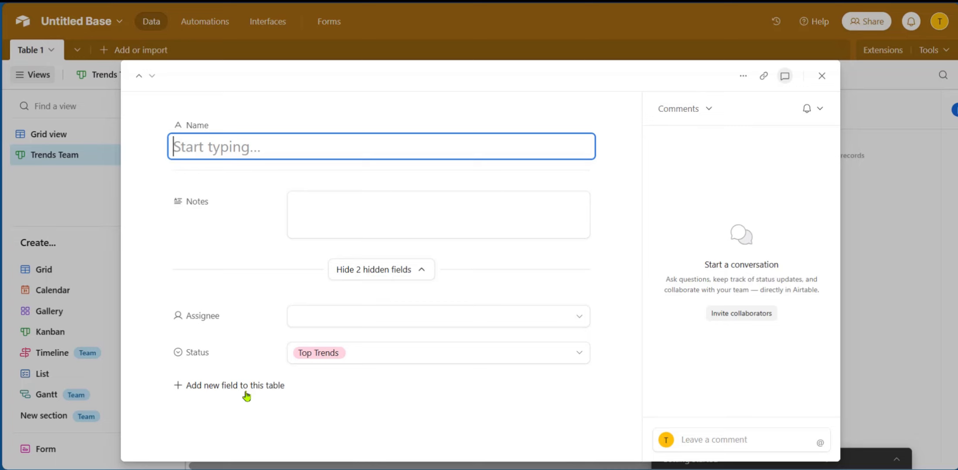
{"action": "left_click", "coordinate": [179, 385]}
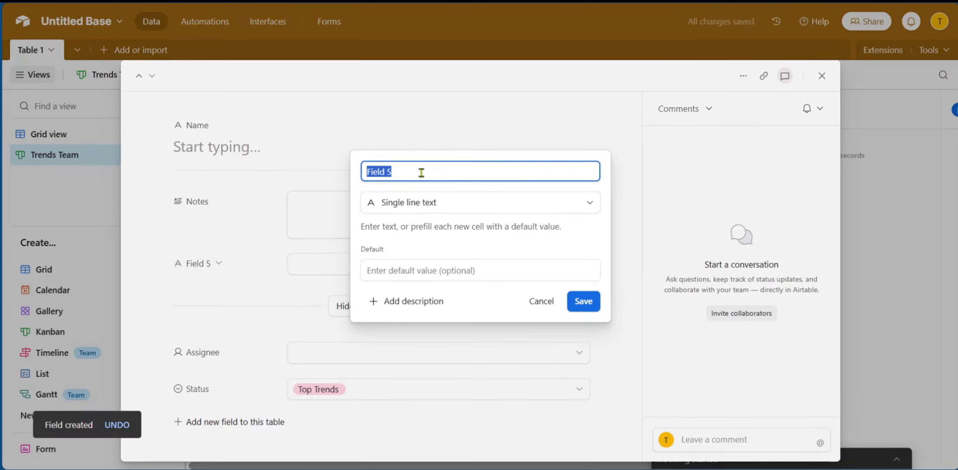
{"action": "left_click", "coordinate": [394, 215]}
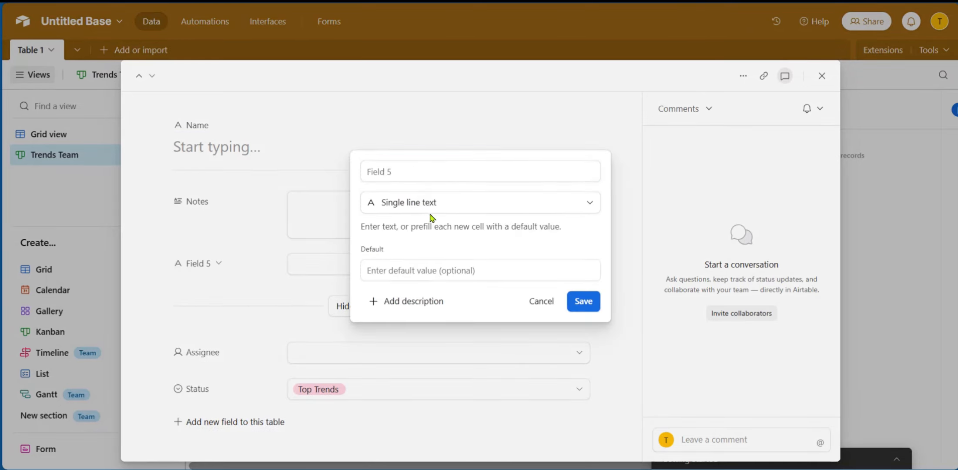
{"action": "left_click", "coordinate": [558, 207]}
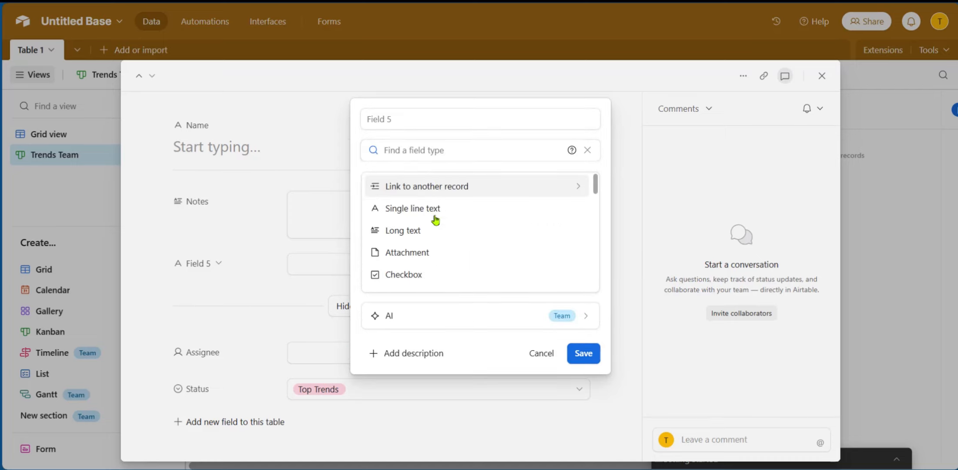
{"action": "scroll", "coordinate": [414, 227], "scroll_direction": "down", "scroll_amount": 3}
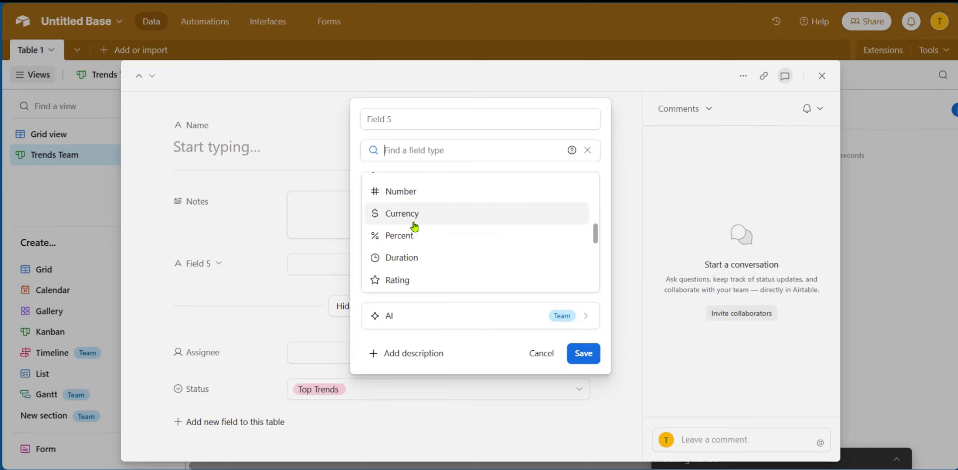
{"action": "scroll", "coordinate": [420, 252], "scroll_direction": "up", "scroll_amount": 3}
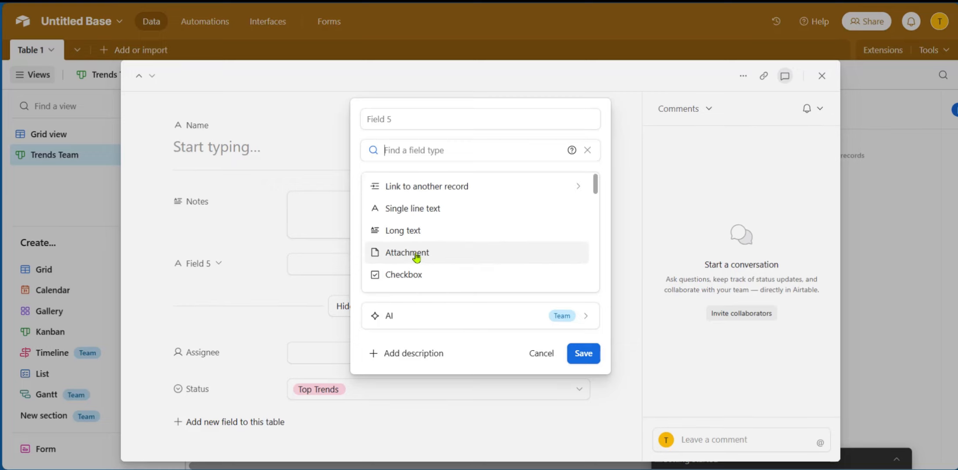
{"action": "left_click", "coordinate": [416, 257]}
{"action": "left_click", "coordinate": [440, 196]}
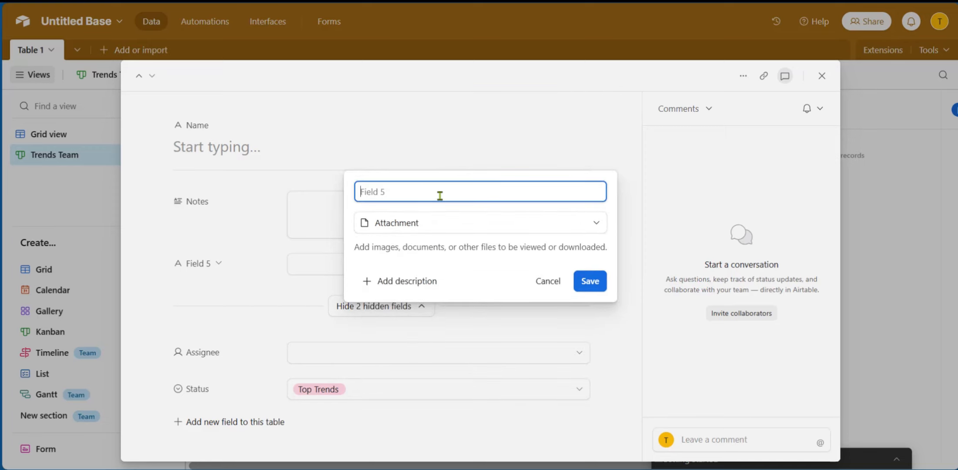
{"action": "type", "text": "Attachment"}
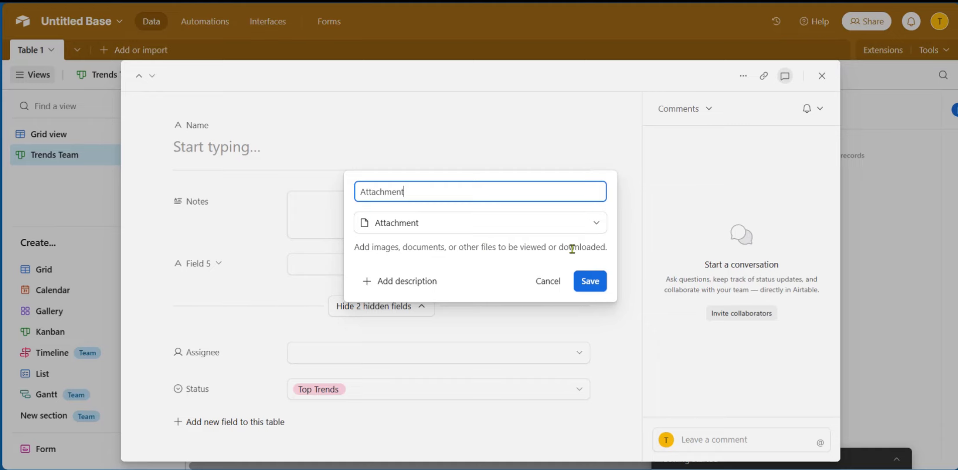
{"action": "left_click", "coordinate": [587, 287]}
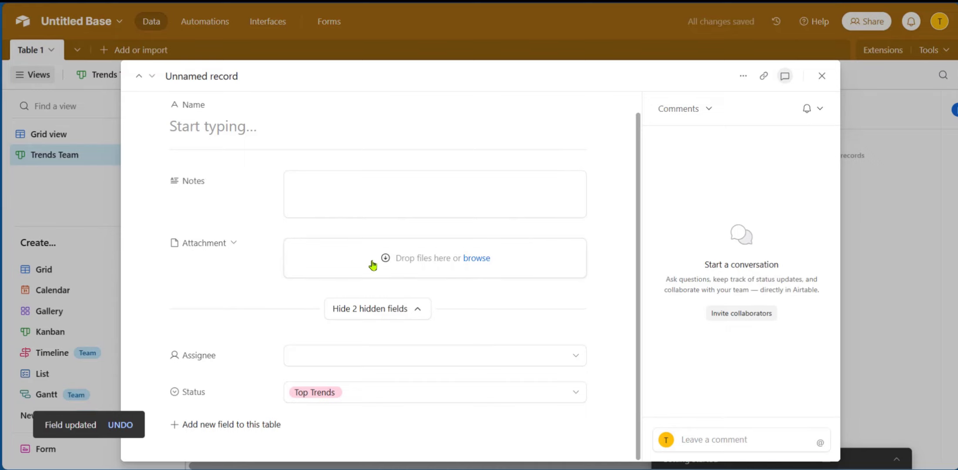
Add a URL-type field named "URL" to the record, with the description "Insert a reference link to help enhance your idea"
{"action": "left_click", "coordinate": [176, 426]}
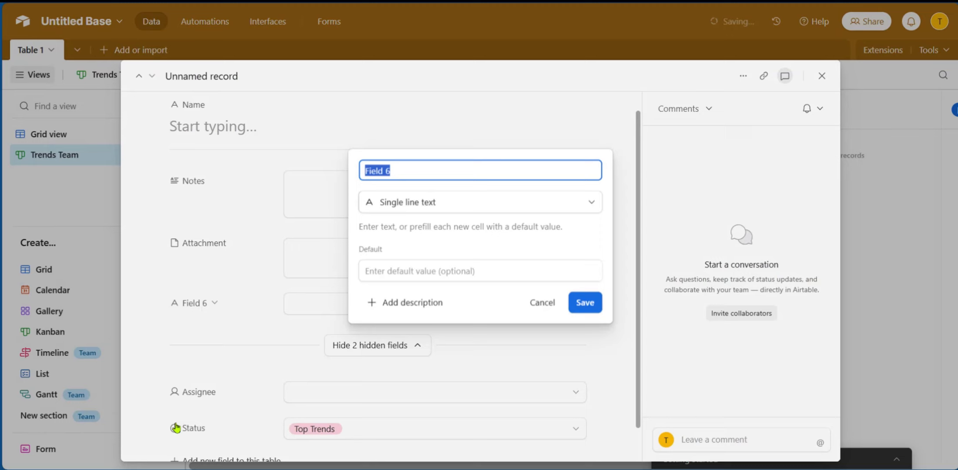
{"action": "left_click", "coordinate": [400, 212]}
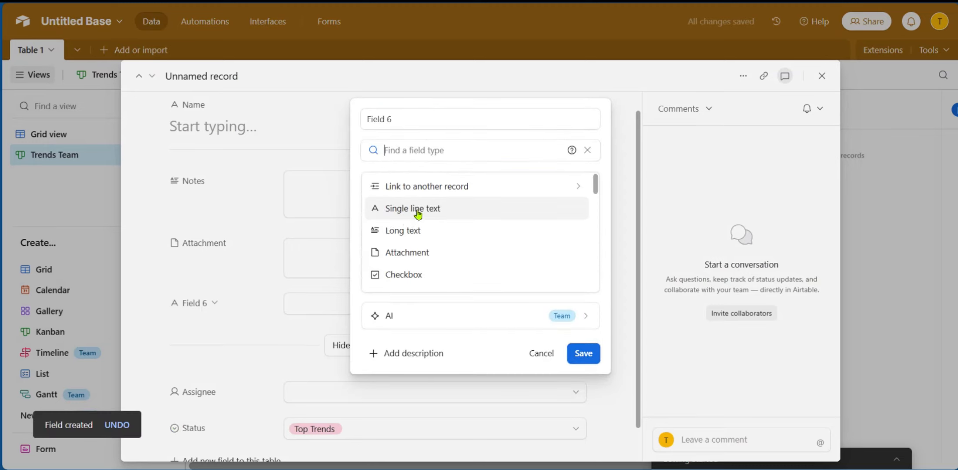
{"action": "scroll", "coordinate": [418, 235], "scroll_direction": "down", "scroll_amount": 4}
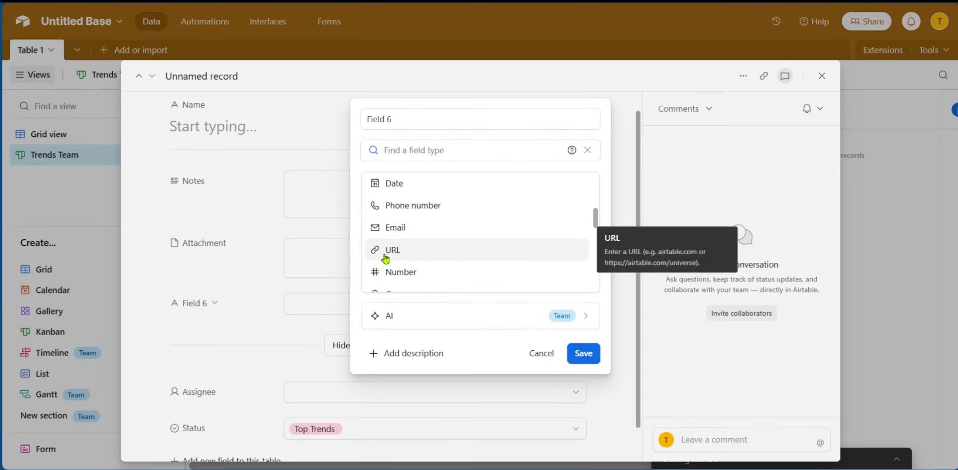
{"action": "left_click", "coordinate": [385, 258]}
{"action": "type", "text": "URL"}
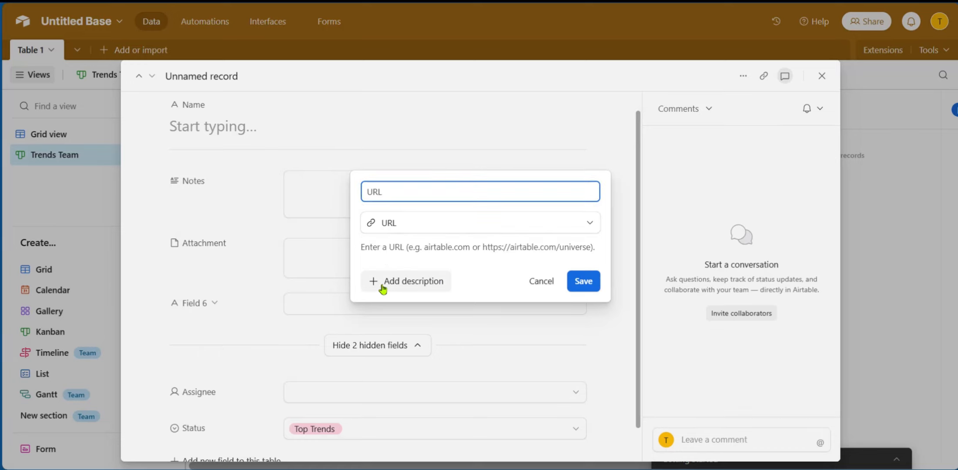
{"action": "left_click", "coordinate": [377, 280]}
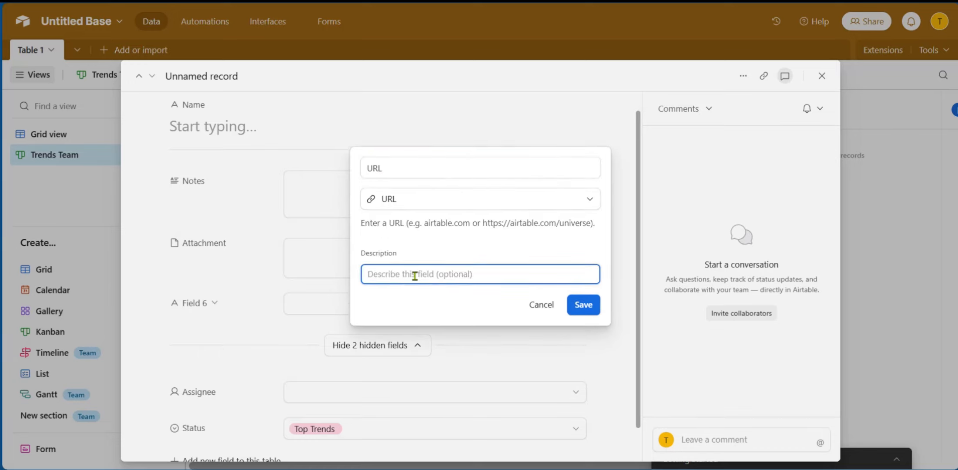
{"action": "type", "text": "Insert a reference link to help enhance your idea"}
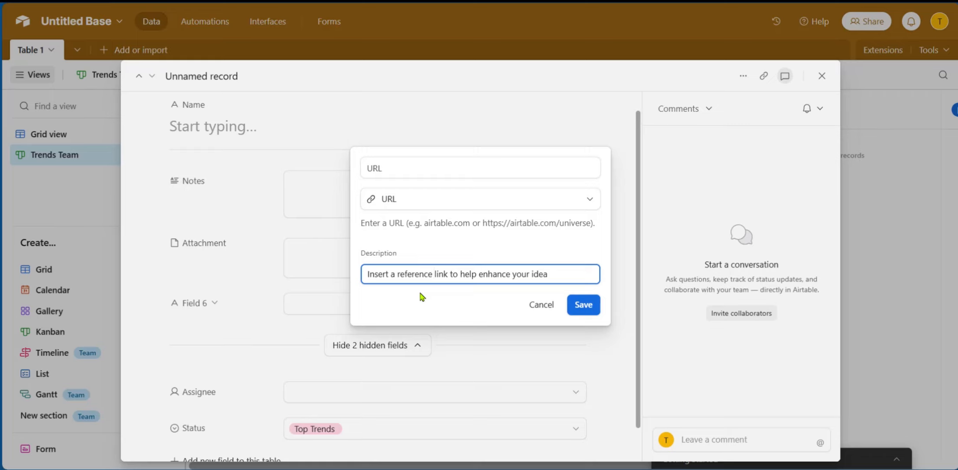
{"action": "left_click", "coordinate": [583, 304]}
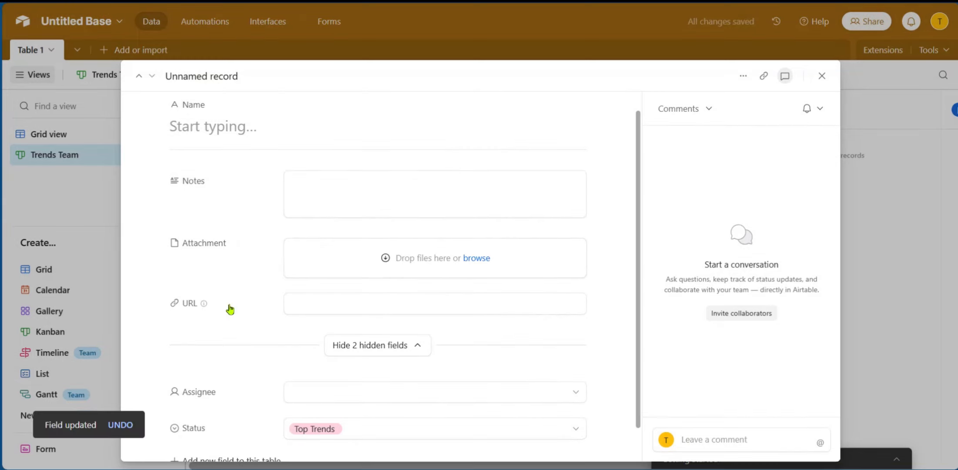
{"action": "mouse_move", "coordinate": [208, 306]}
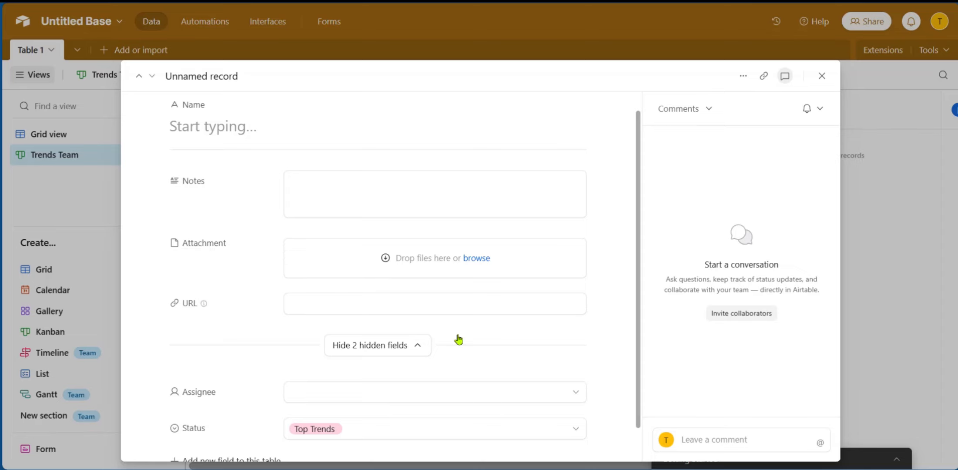
Name the new Top Trends record "Celebrity Award Scandal" and return to the board
{"action": "scroll", "coordinate": [455, 338], "scroll_direction": "up", "scroll_amount": 1}
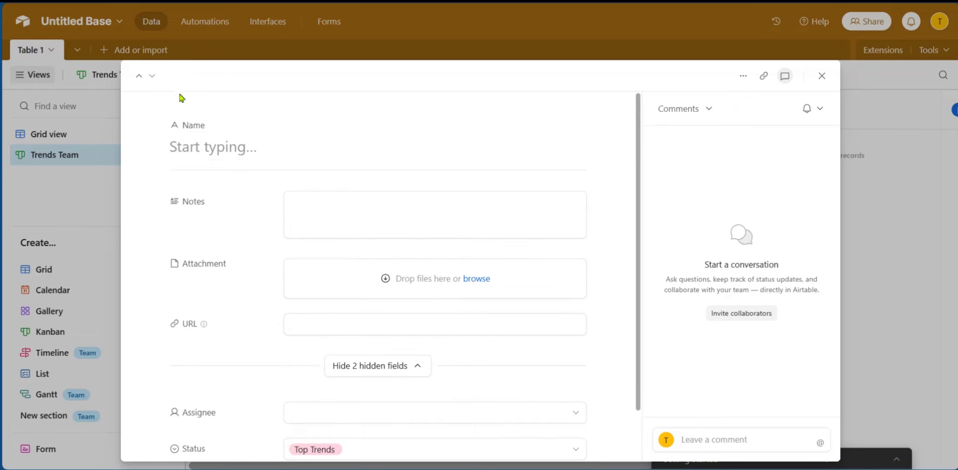
{"action": "left_click", "coordinate": [201, 150]}
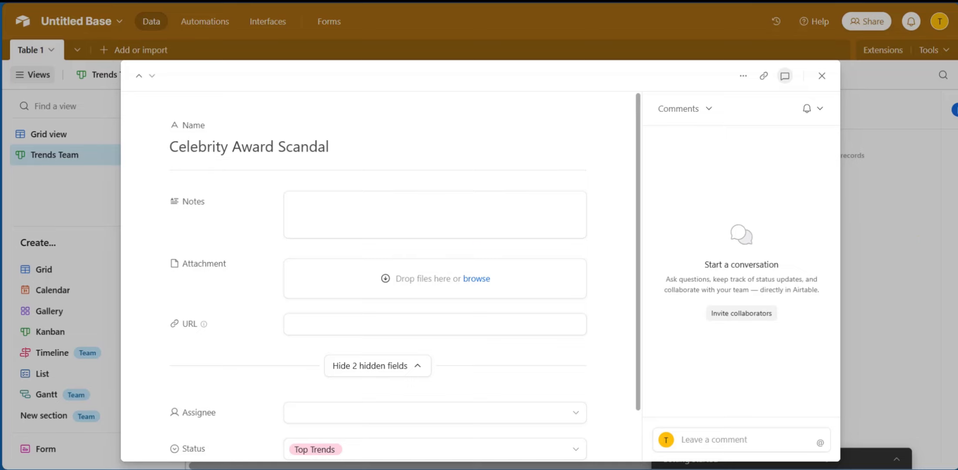
{"action": "left_click", "coordinate": [895, 248]}
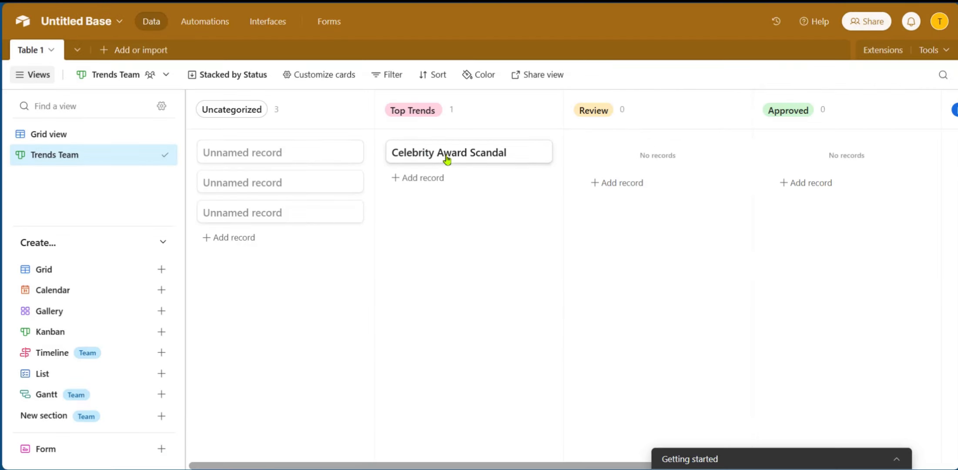
Move the Celebrity Award Scandal card from Top Trends to Approved and on to the Production stack
{"action": "left_click_drag", "start_coordinate": [446, 158], "coordinate": [773, 161]}
{"action": "scroll", "coordinate": [768, 247], "scroll_direction": "right", "scroll_amount": 3}
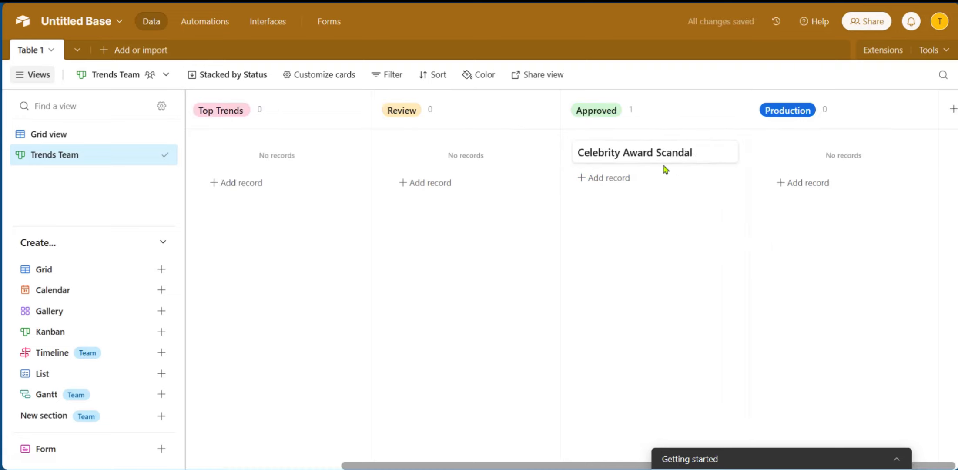
{"action": "left_click_drag", "start_coordinate": [642, 156], "coordinate": [798, 161]}
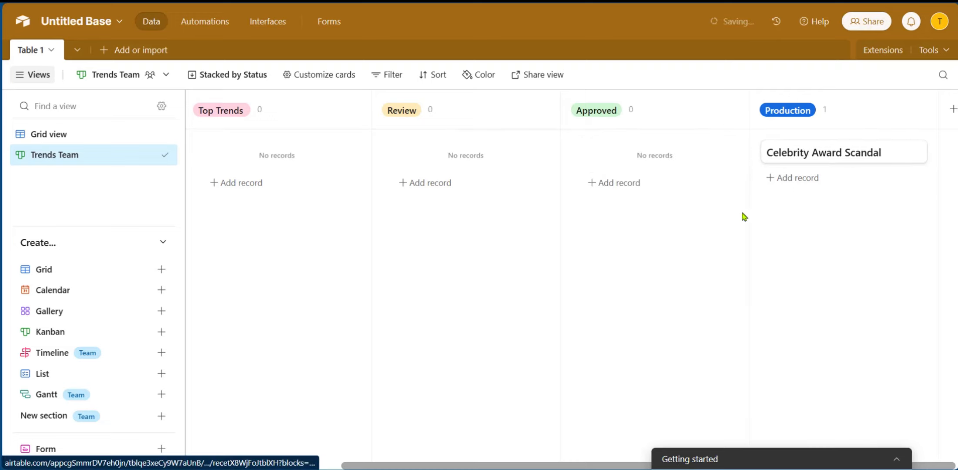
{"action": "scroll", "coordinate": [720, 222], "scroll_direction": "left", "scroll_amount": 3}
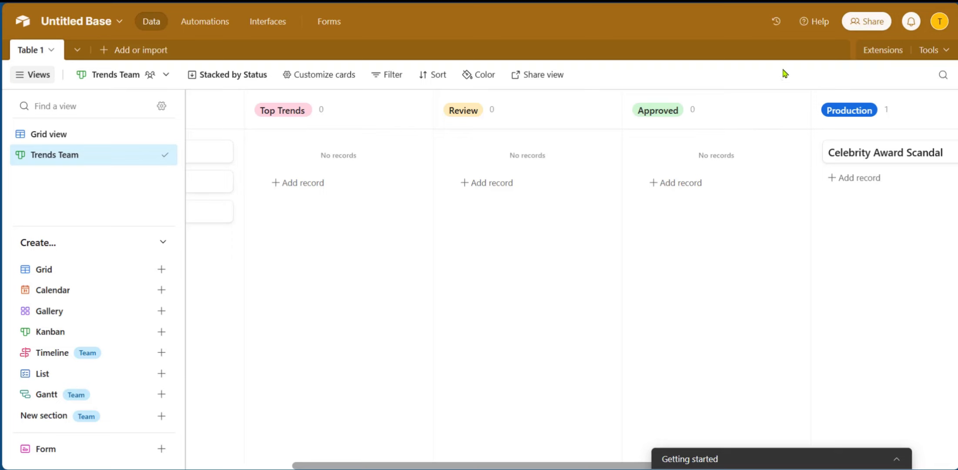
Open the base's sharing options and review the permission levels for email invites, keeping Creator
{"action": "left_click", "coordinate": [864, 24]}
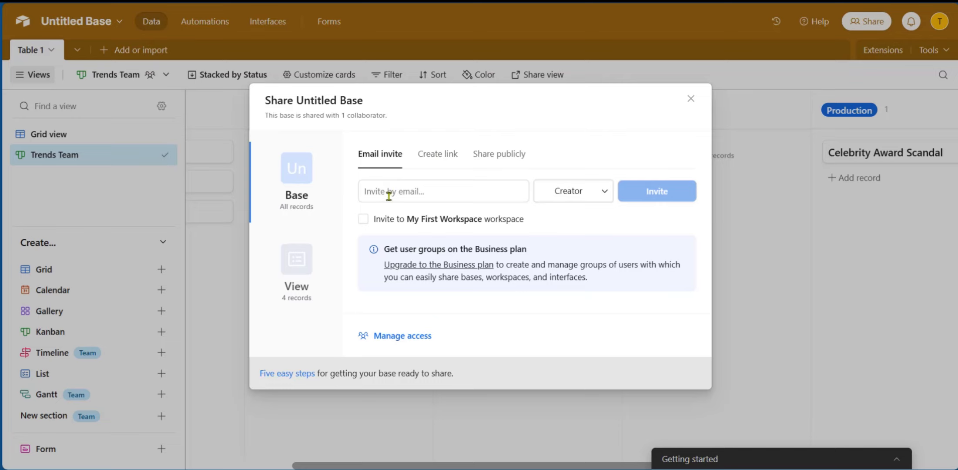
{"action": "left_click", "coordinate": [607, 193]}
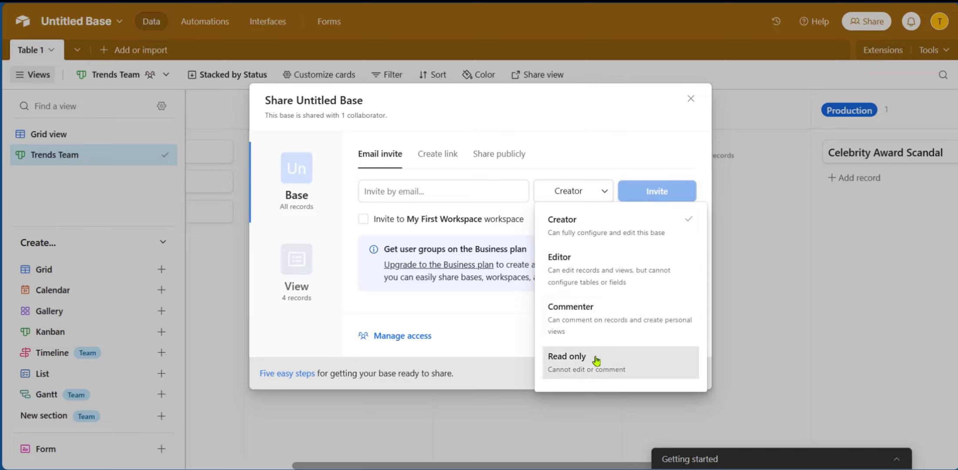
{"action": "left_click", "coordinate": [602, 223]}
{"action": "left_click", "coordinate": [446, 192]}
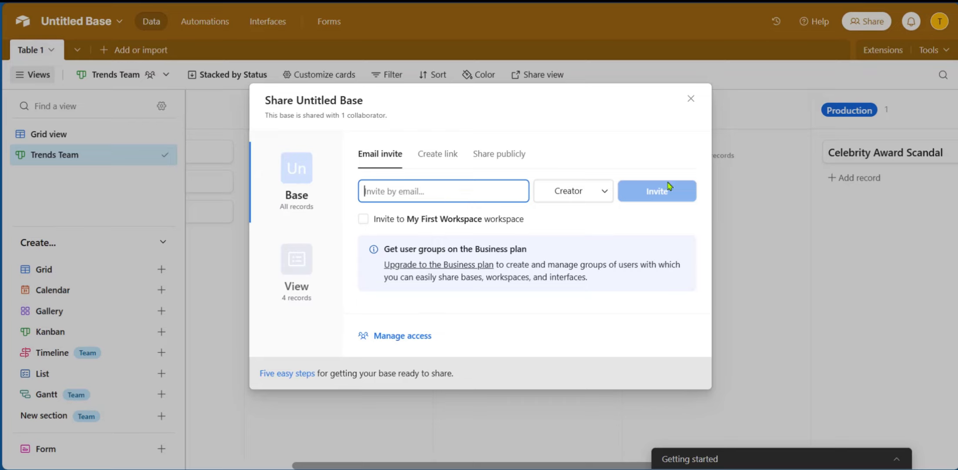
Review the invite-link permissions and access options and the public sharing setting, and close the sharing options without creating a link
{"action": "left_click", "coordinate": [437, 156]}
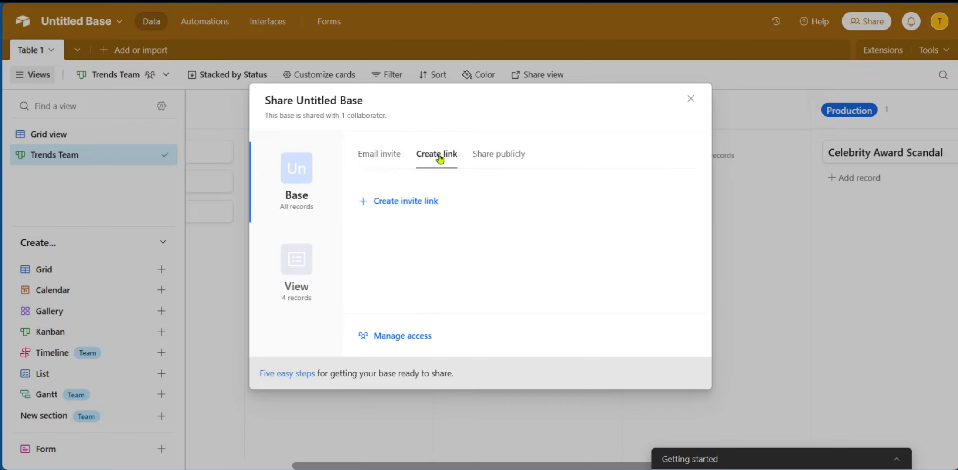
{"action": "left_click", "coordinate": [382, 202]}
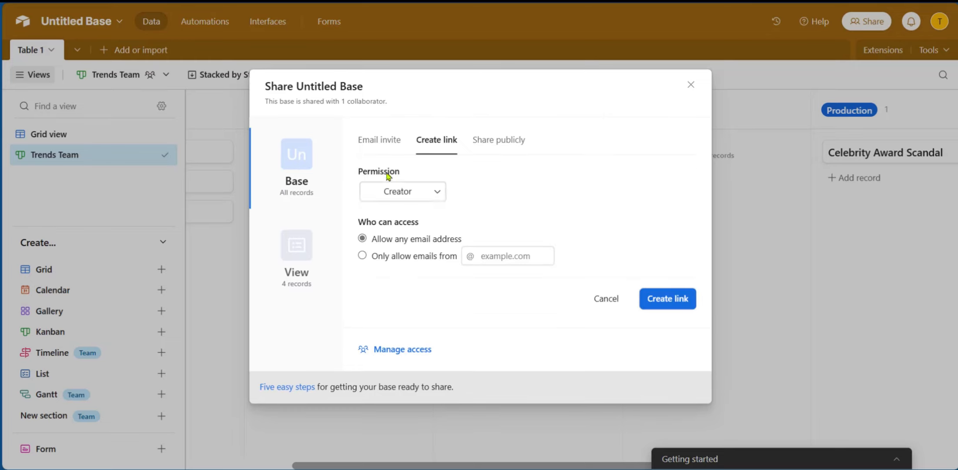
{"action": "left_click", "coordinate": [394, 191]}
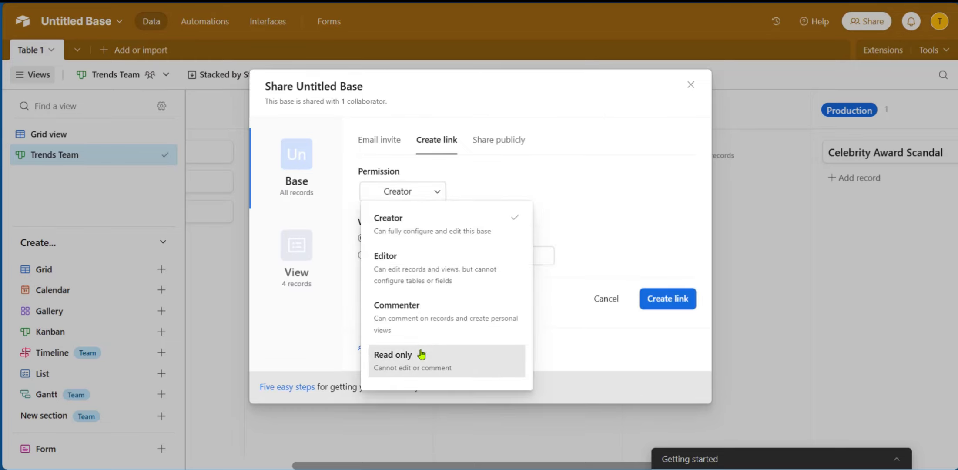
{"action": "left_click", "coordinate": [566, 199]}
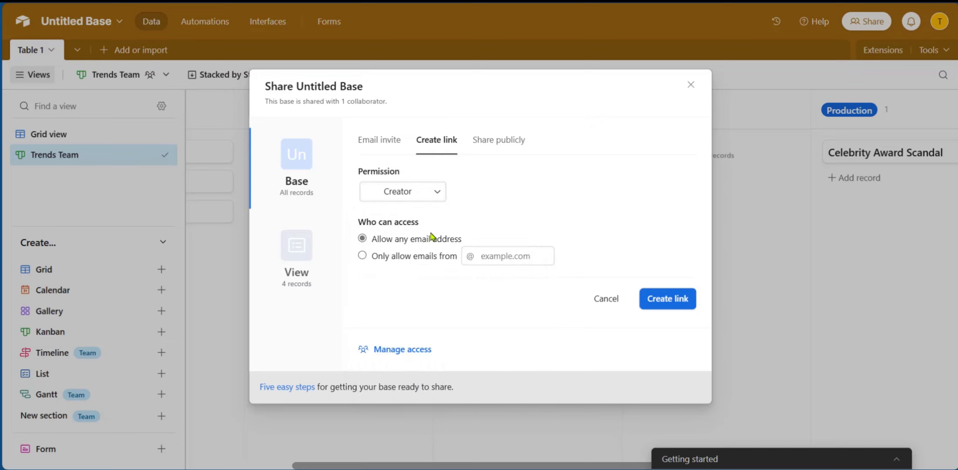
{"action": "left_click", "coordinate": [497, 149]}
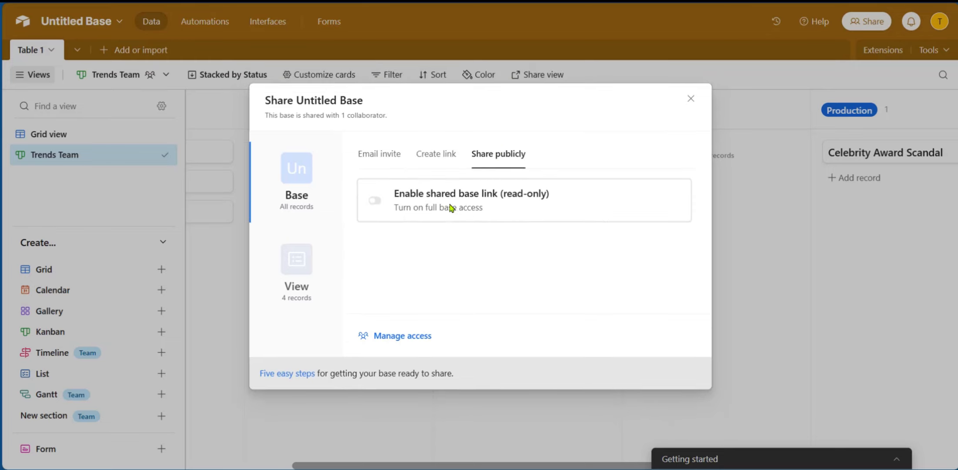
{"action": "left_click", "coordinate": [690, 99]}
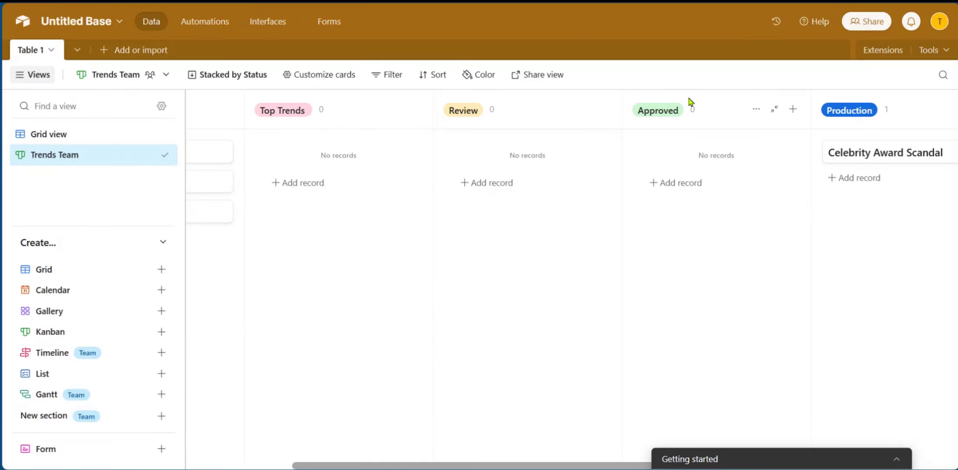